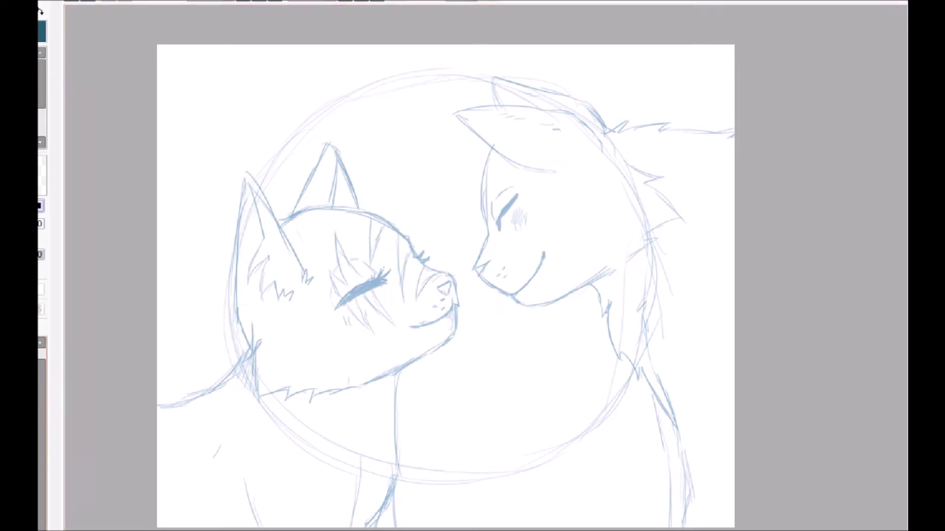
- Ink the left animal's rear cheek edge and the jagged fur tufts beneath it over the blue sketch
scroll(141, 384, up, 2)
drag(132, 133, 170, 149)
drag(167, 184, 241, 284)
key(ctrl+z)
key(ctrl+z)
drag(136, 142, 174, 160)
mouse_move(167, 185)
mouse_down()
mouse_move(165, 235)
mouse_move(238, 284)
mouse_up()
drag(240, 270, 304, 278)
key(ctrl+z)
drag(167, 207, 312, 274)
- Ink the left animal's nose and smiling mouth, and outline the muzzle and jaw back to the chin fur
scroll(315, 275, up, 3)
drag(594, 174, 577, 185)
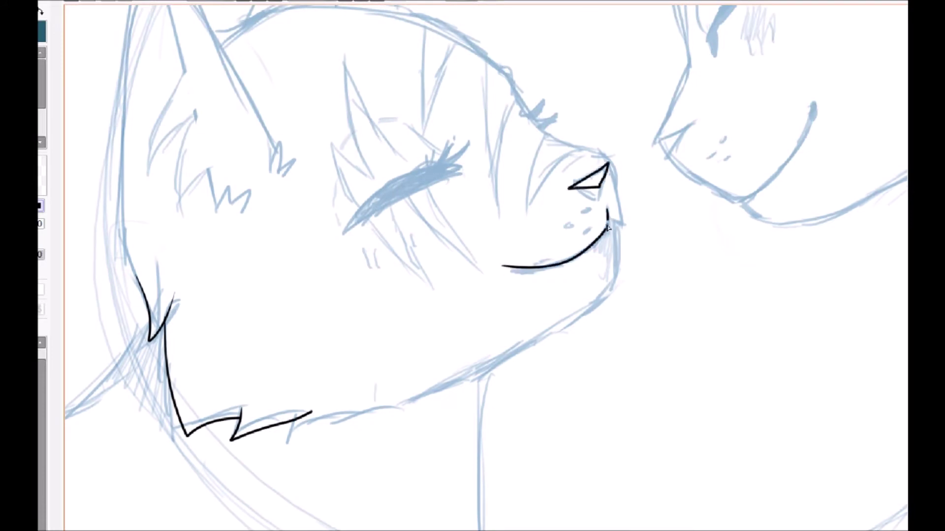
scroll(892, 277, up, 2)
mouse_move(529, 209)
mouse_down()
mouse_move(623, 317)
mouse_move(428, 500)
mouse_up()
key(ctrl+z)
drag(625, 372, 681, 339)
key(ctrl+z)
mouse_move(613, 316)
mouse_down()
mouse_move(411, 487)
mouse_move(306, 510)
mouse_up()
scroll(315, 507, down, 3)
scroll(339, 369, up, 3)
- Outline the left animal's closed eye along the sketch and fill it with solid black
mouse_move(339, 327)
mouse_down()
mouse_move(465, 256)
mouse_move(432, 253)
mouse_up()
key(ctrl+z)
drag(340, 328, 464, 263)
drag(466, 253, 433, 253)
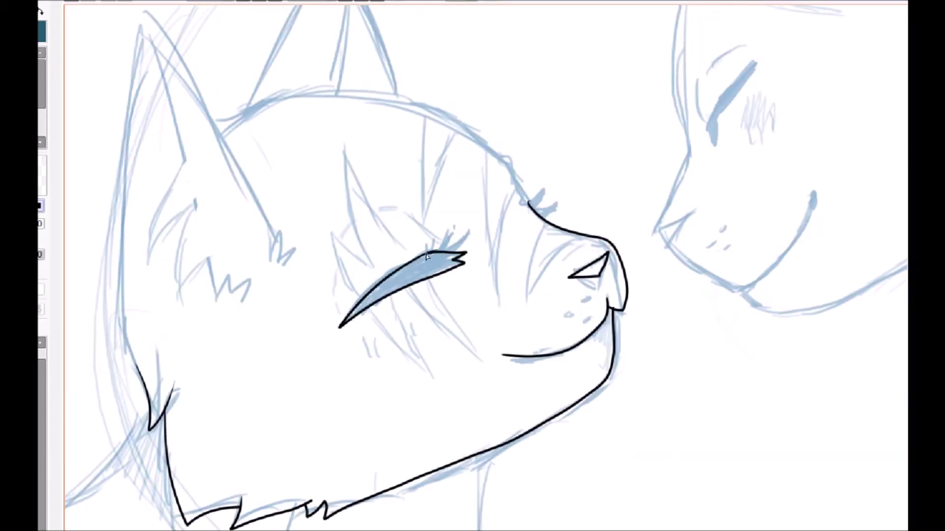
key(g)
click(440, 263)
scroll(486, 281, up, 4)
key(ctrl+z)
key(ctrl+z)
click(315, 197)
- Ink pointed black lashes at the closed eye's outer end and the far eye's lashes on the brow edge
key(p)
drag(362, 151, 401, 96)
drag(340, 93, 322, 120)
scroll(300, 335, down, 4)
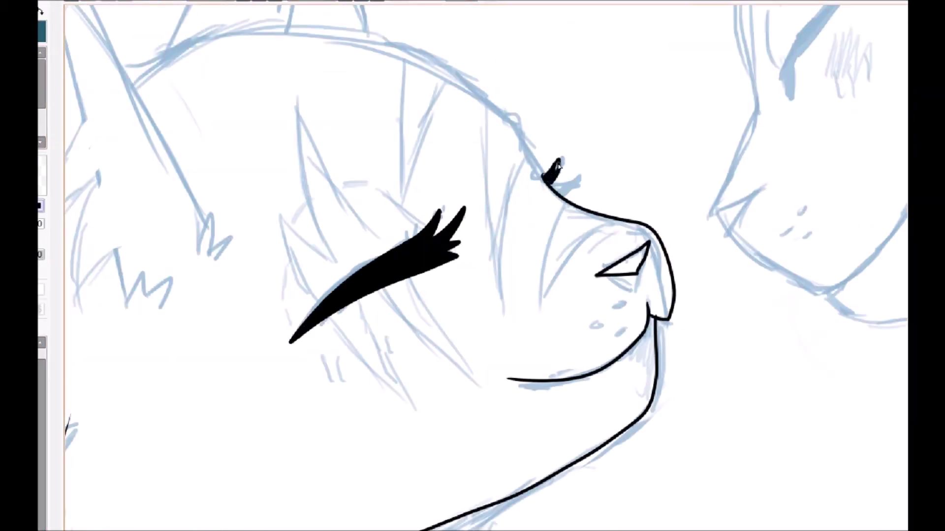
- Ink the curved stripe marking on the muzzle and redraw the bridge line that joins its two ends
drag(565, 202, 541, 310)
mouse_move(540, 310)
mouse_down()
mouse_move(584, 246)
mouse_move(623, 221)
mouse_up()
key(e)
drag(569, 203, 615, 216)
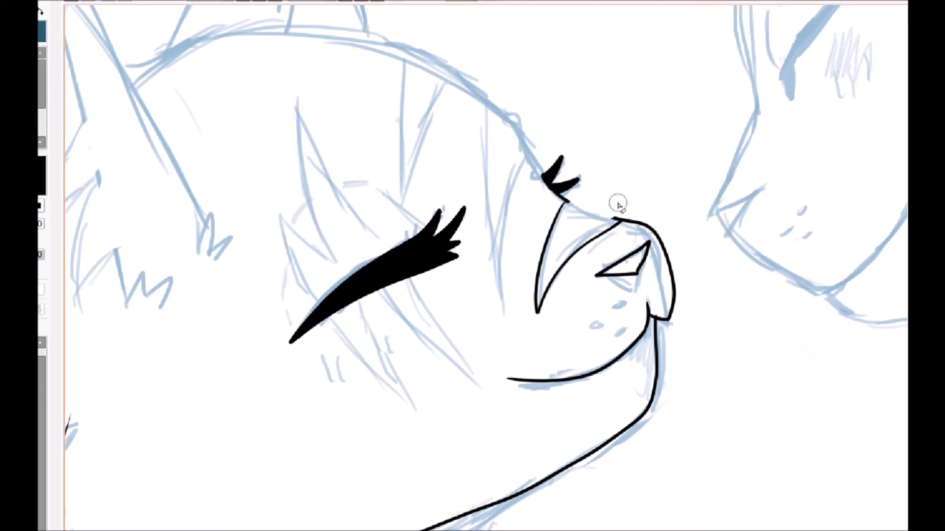
scroll(485, 281, up, 3)
key(p)
drag(228, 126, 347, 160)
scroll(492, 515, left, 5)
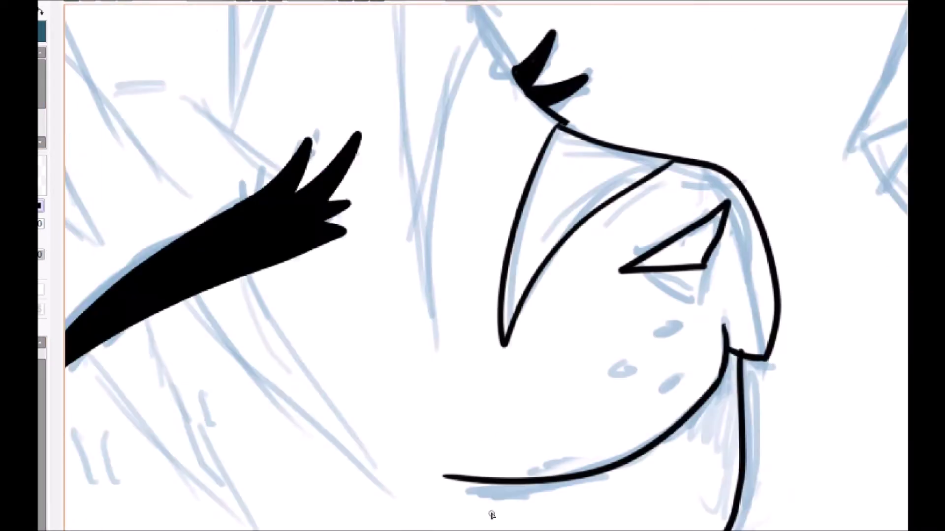
scroll(486, 268, down, 5)
scroll(485, 268, left, 5)
drag(329, 415, 320, 423)
- Ink the curved top of the left animal's head from the near ear down to the brow
scroll(485, 268, left, 4)
drag(194, 141, 543, 219)
click(255, 1)
click(255, 1)
key(p)
scroll(486, 268, left, 3)
key(ctrl+z)
click(342, 2)
click(341, 2)
mouse_move(210, 370)
mouse_down()
mouse_move(394, 187)
mouse_move(505, 199)
mouse_up()
click(376, 2)
scroll(271, 292, down, 2)
scroll(172, 290, up, 2)
- Ink the near ear's pointed outline from the back of the cheek over the tip to its front base
mouse_move(201, 384)
mouse_down()
mouse_move(180, 265)
mouse_move(277, 132)
mouse_up()
key(ctrl+z)
mouse_move(197, 374)
mouse_down()
mouse_move(188, 218)
mouse_move(209, 39)
mouse_up()
key(ctrl+z)
drag(199, 384, 206, 144)
key(ctrl+z)
drag(204, 35, 189, 126)
key(ctrl+z)
mouse_move(200, 385)
mouse_down()
mouse_move(189, 148)
mouse_move(203, 41)
mouse_move(338, 244)
mouse_up()
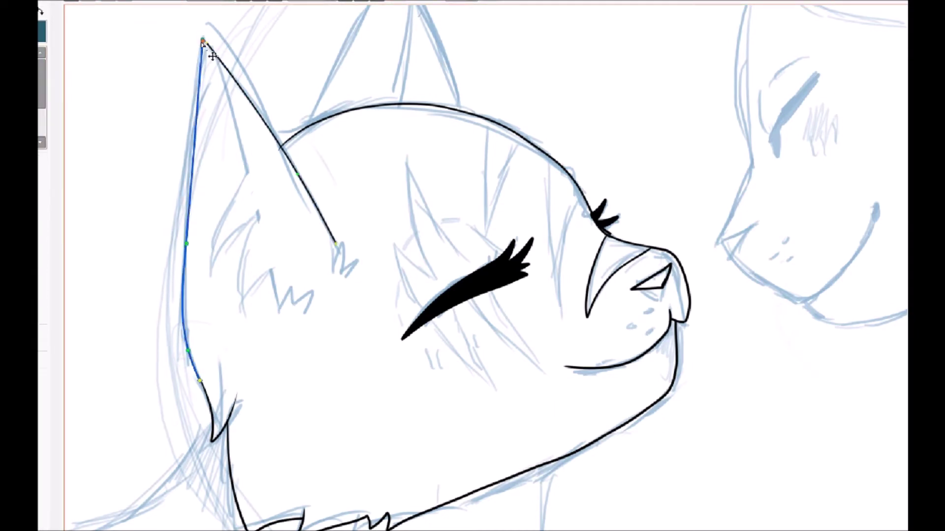
drag(206, 51, 211, 58)
- Add the small fur tuft at the near ear's front base and ink the jagged inner-ear fur
drag(334, 257, 342, 260)
key(ctrl+z)
scroll(343, 259, up, 2)
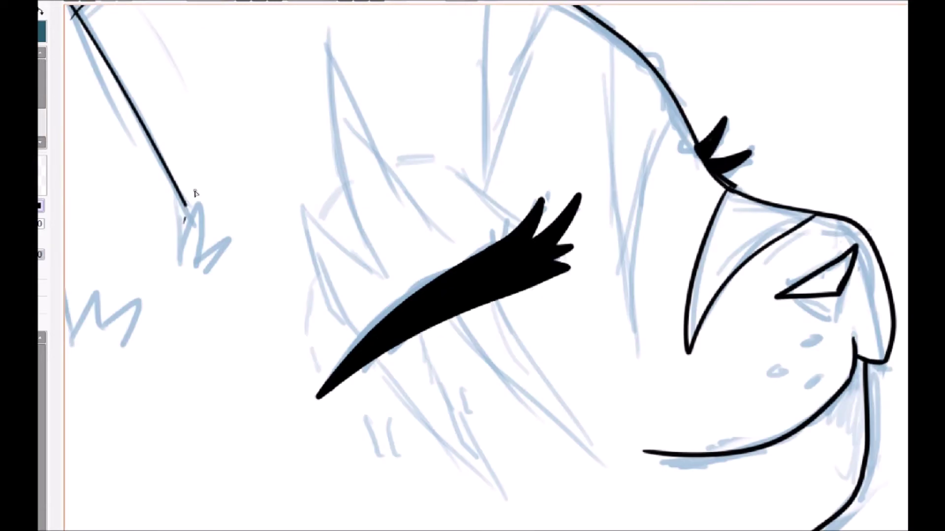
drag(180, 223, 206, 253)
scroll(205, 253, down, 2)
mouse_move(206, 45)
mouse_down()
mouse_move(241, 165)
mouse_move(211, 268)
mouse_up()
mouse_move(211, 269)
mouse_down()
mouse_move(264, 269)
mouse_move(283, 309)
mouse_up()
drag(283, 308, 293, 311)
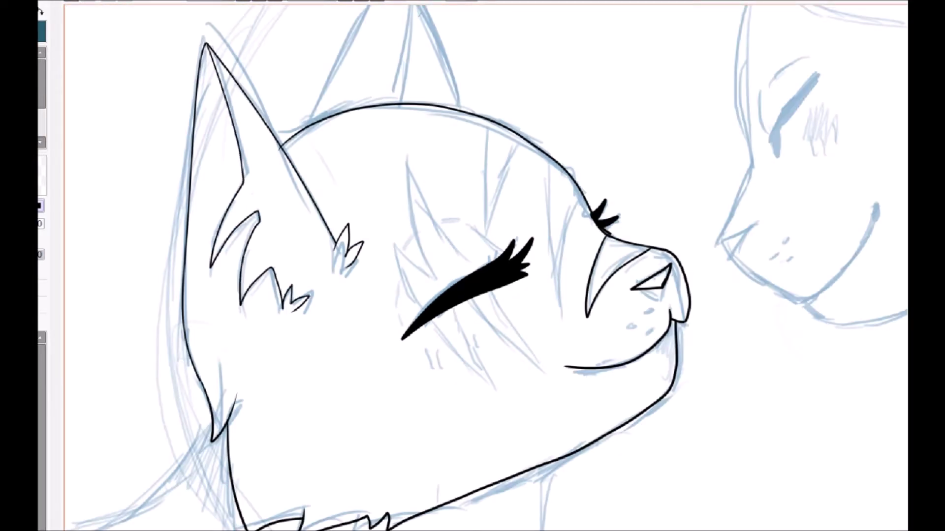
- Ink the far ear behind the head as a pointed outline with its inner dividing line
drag(341, 433, 324, 530)
key(ctrl+z)
mouse_move(290, 227)
mouse_down()
mouse_move(420, 213)
mouse_move(374, 75)
mouse_up()
drag(375, 75, 402, 201)
drag(374, 76, 362, 201)
key(ctrl+plus)
key(y)
key(ctrl+minus)
key(ctrl+minus)
key(ctrl+minus)
- Ink the small oval whisker spots on the left animal's muzzle and along its front edge
key(p)
key(ctrl+plus)
key(ctrl+plus)
drag(467, 329, 461, 82)
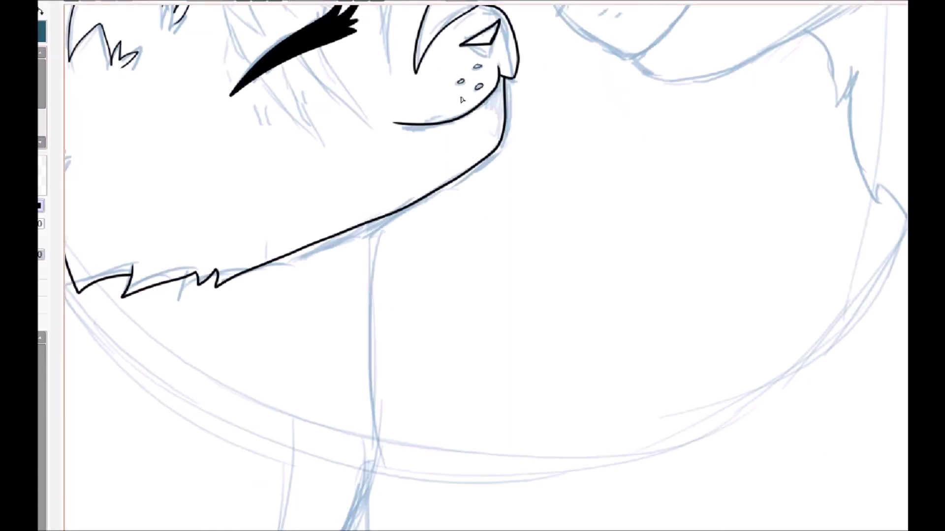
drag(507, 61, 510, 59)
- Ink the left animal's neck and back contours, and add the leg lines on the lower body
key(ctrl+minus)
key(ctrl+minus)
drag(411, 241, 381, 481)
drag(246, 295, 406, 296)
drag(350, 212, 213, 291)
drag(340, 404, 353, 452)
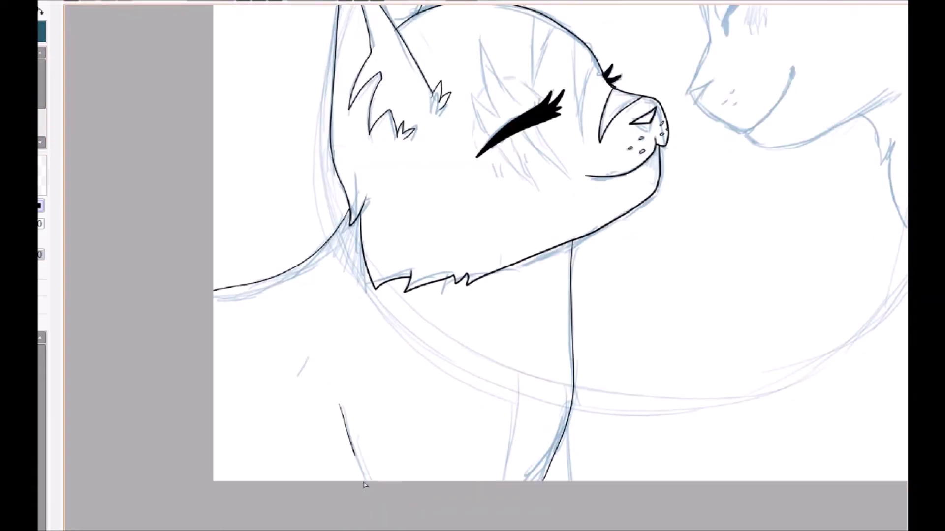
- Ink the jagged, pointed fur markings above and below the left animal's closed eye
key(ctrl+plus)
key(ctrl+plus)
mouse_move(453, 134)
mouse_down()
mouse_move(509, 180)
mouse_move(493, 224)
mouse_up()
drag(509, 178, 478, 33)
drag(479, 32, 567, 168)
drag(501, 238, 584, 313)
mouse_move(584, 313)
mouse_down()
mouse_move(644, 307)
mouse_move(576, 199)
mouse_up()
drag(468, 197, 468, 344)
drag(658, 167, 678, 361)
drag(678, 360, 709, 219)
key(ctrl+z)
key(ctrl+z)
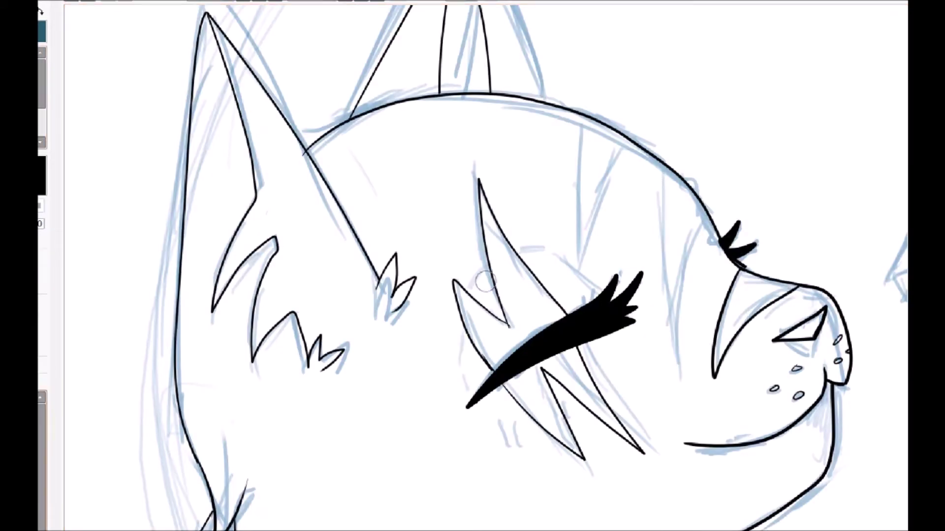
- Redraw the head outline as one continuous line from the near ear's base over the forehead to the muzzle tip
mouse_move(309, 155)
mouse_down()
mouse_move(635, 128)
mouse_move(445, 93)
mouse_move(637, 120)
mouse_move(355, 119)
mouse_up()
key(ctrl+z)
key(ctrl+z)
key(ctrl+z)
mouse_move(309, 155)
mouse_down()
mouse_move(333, 131)
mouse_move(618, 114)
mouse_move(684, 148)
mouse_up()
key(ctrl+z)
mouse_move(310, 155)
mouse_down()
mouse_move(649, 127)
mouse_move(511, 98)
mouse_move(738, 263)
mouse_move(830, 314)
mouse_move(834, 389)
mouse_up()
key(ctrl+z)
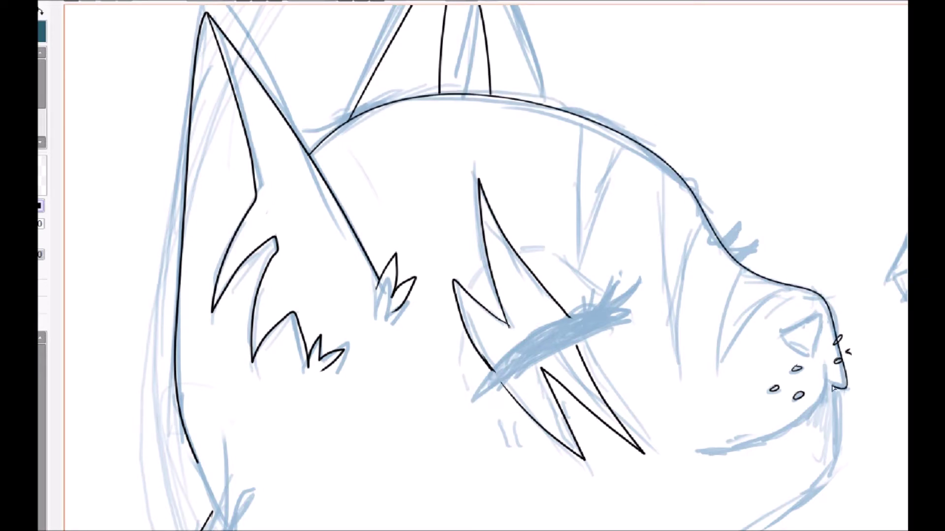
- Redraw the left animal's cheek edge, jagged chin fur and jawline as a closed contour up to the muzzle
scroll(196, 239, down, 5)
drag(231, 312, 246, 436)
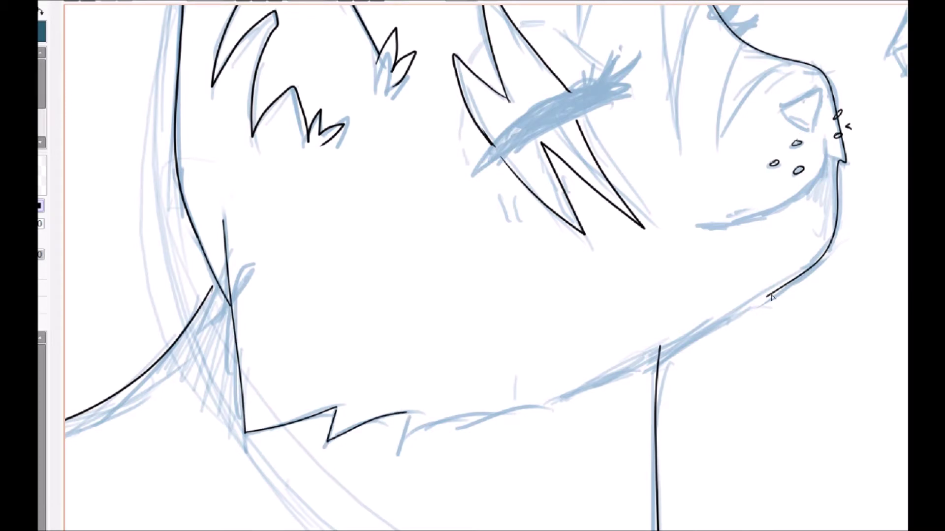
drag(755, 309, 398, 438)
scroll(326, 372, down, 3)
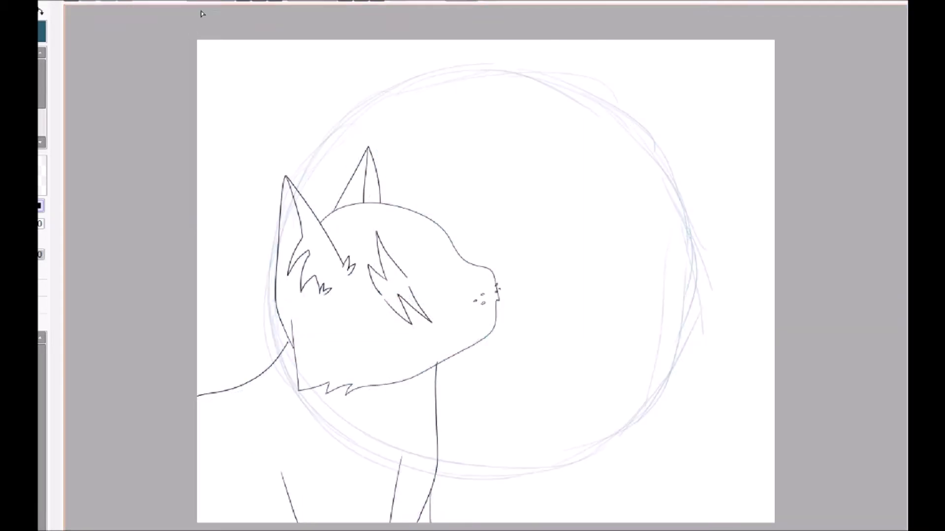
- Redraw the left animal's closed eye as a thick outline with fine lashes, and re-ink the far eye's lashes
scroll(487, 281, up, 4)
drag(543, 296, 546, 317)
scroll(485, 280, left, 8)
key(p)
drag(502, 272, 384, 391)
mouse_move(385, 391)
mouse_down()
mouse_move(601, 261)
mouse_move(502, 272)
mouse_up()
mouse_move(536, 254)
mouse_down()
mouse_move(574, 209)
mouse_move(634, 202)
mouse_move(627, 210)
mouse_up()
key(ctrl+minus)
key(ctrl+minus)
key(ctrl+minus)
key(ctrl+plus)
scroll(434, 267, up, 2)
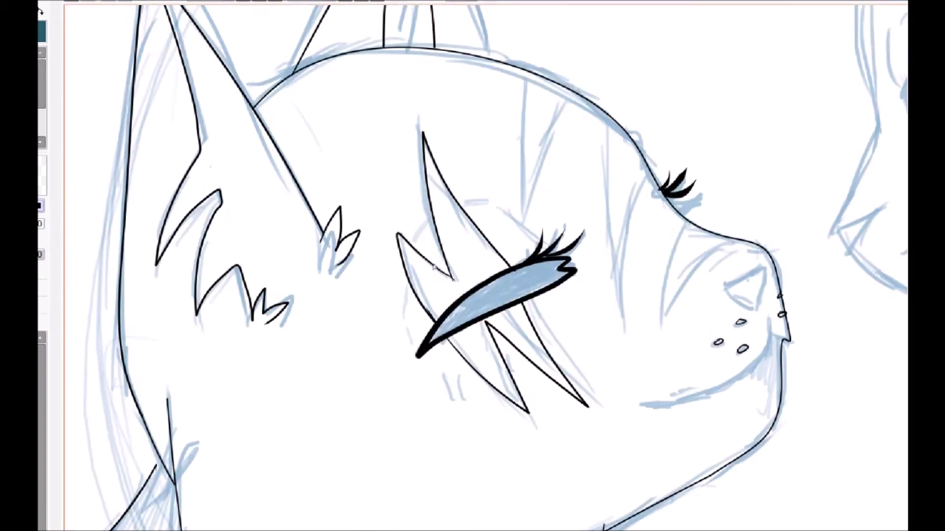
- Ink a broken ring of short arcs around the closed eye and its markings
drag(517, 211, 514, 210)
drag(405, 270, 400, 309)
drag(408, 335, 413, 347)
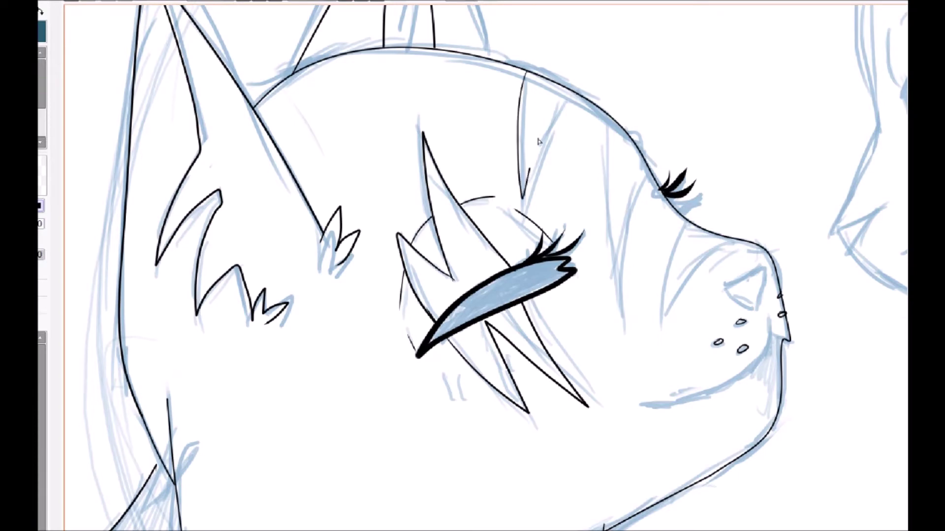
- Ink the stripe markings on the forehead and muzzle, and redraw the nose and mouth
drag(710, 253, 739, 240)
mouse_move(751, 288)
mouse_down()
mouse_move(487, 288)
mouse_move(531, 265)
mouse_move(470, 268)
mouse_up()
scroll(487, 282, up, 4)
scroll(487, 281, down, 7)
click(262, 1)
click(262, 1)
drag(679, 143, 293, 428)
click(274, 1)
mouse_move(522, 207)
mouse_down()
mouse_move(390, 365)
mouse_move(251, 374)
mouse_up()
drag(524, 239, 547, 250)
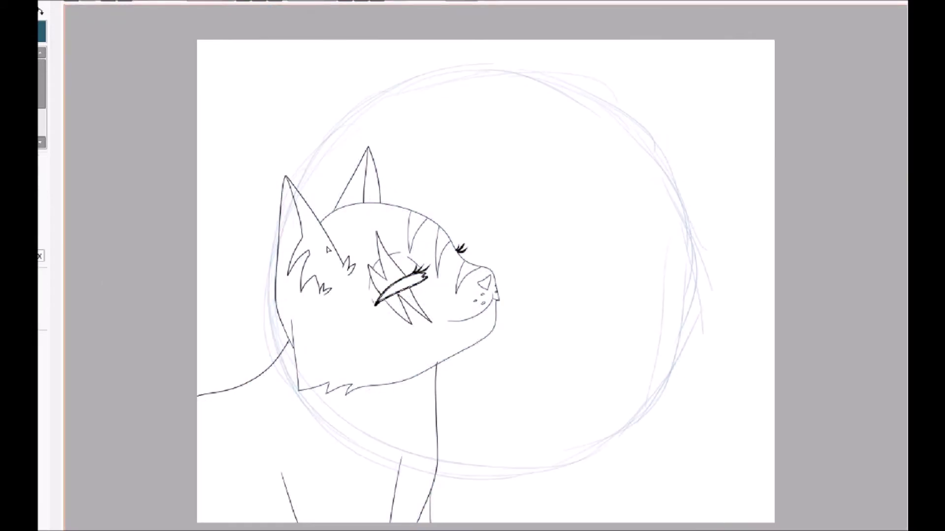
- Erase the end of the neck line that overshoots the left animal's jawline
scroll(370, 511, down, 2)
scroll(370, 511, up, 10)
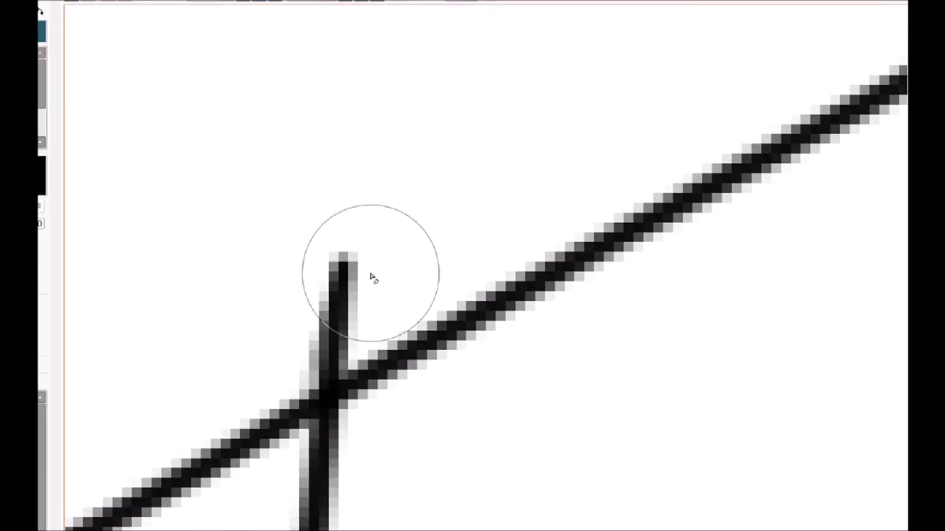
scroll(375, 266, down, 3)
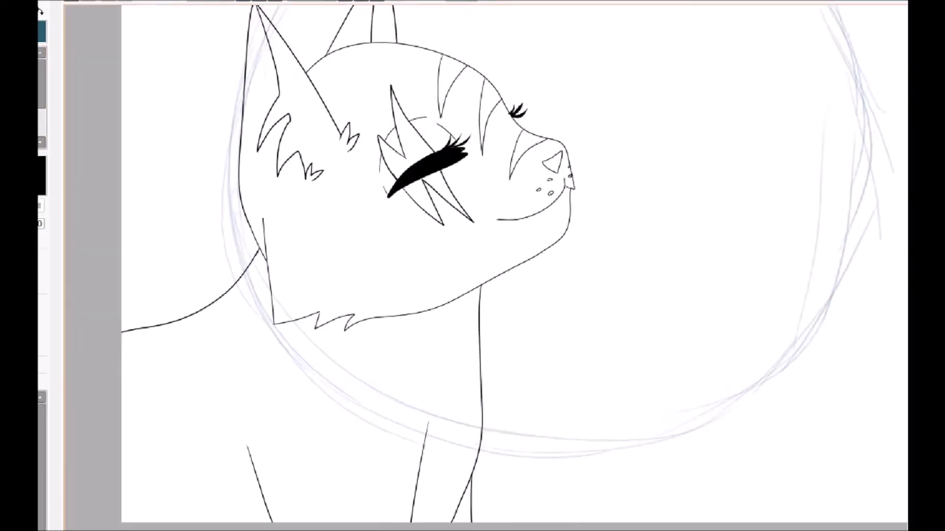
scroll(352, 338, up, 5)
scroll(487, 287, down, 5)
drag(858, 529, 702, 316)
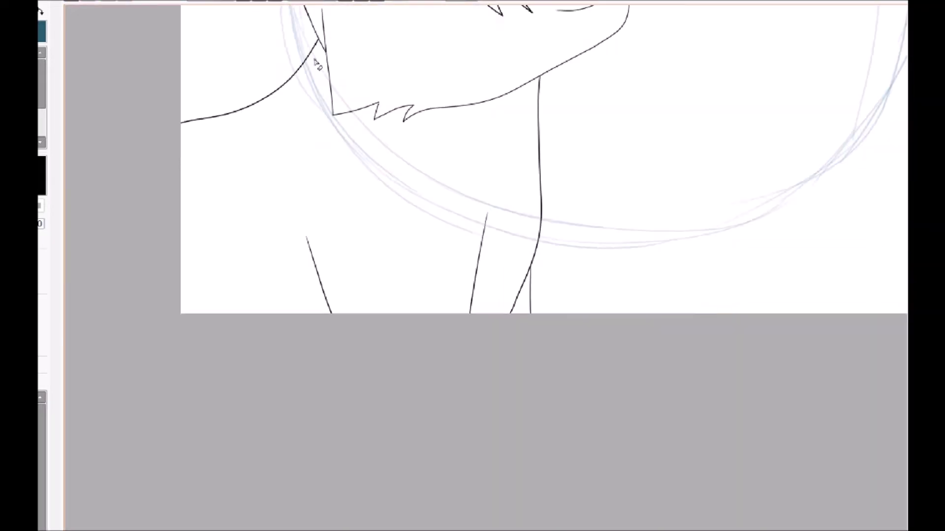
- Erase the crossing line end at the back of the left animal's cheek and re-ink that short section
scroll(532, 271, up, 5)
drag(483, 76, 479, 101)
key(p)
drag(477, 144, 477, 233)
scroll(477, 232, down, 4)
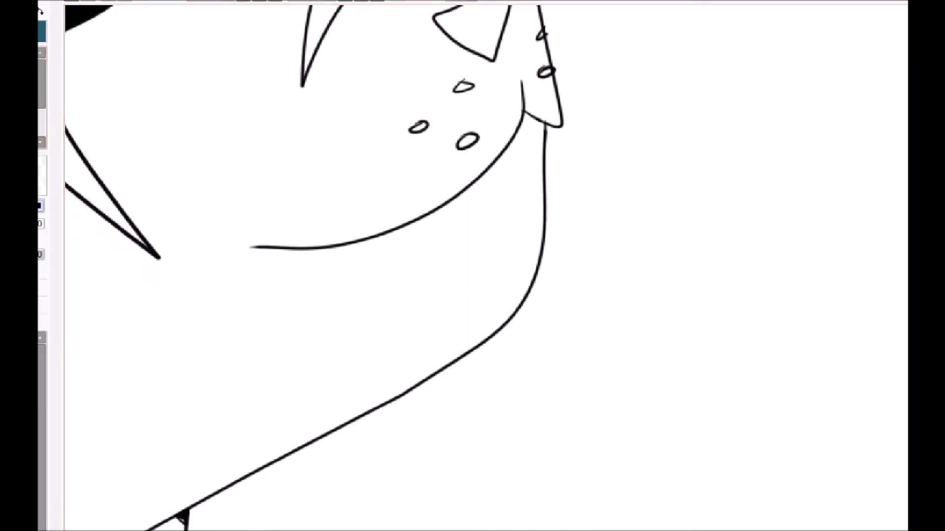
scroll(474, 211, up, 3)
scroll(491, 196, down, 3)
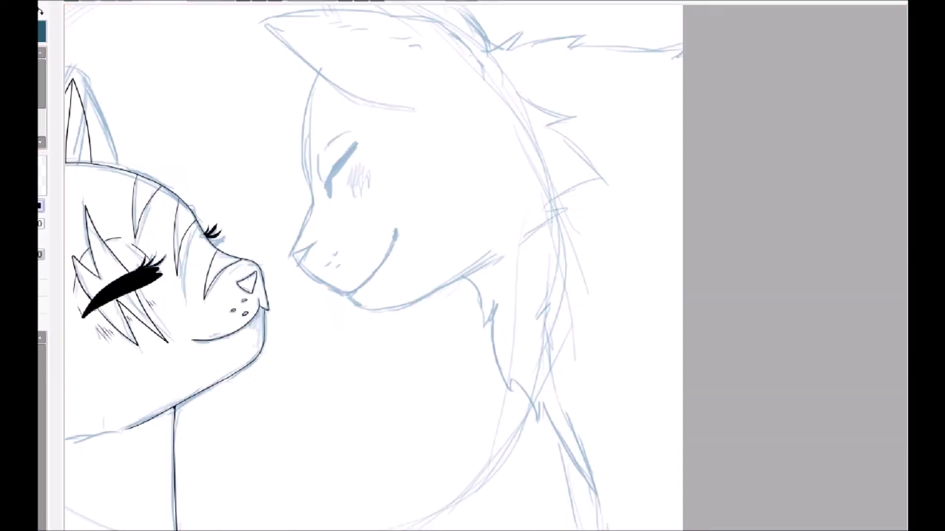
scroll(464, 305, up, 2)
key(ctrl+z)
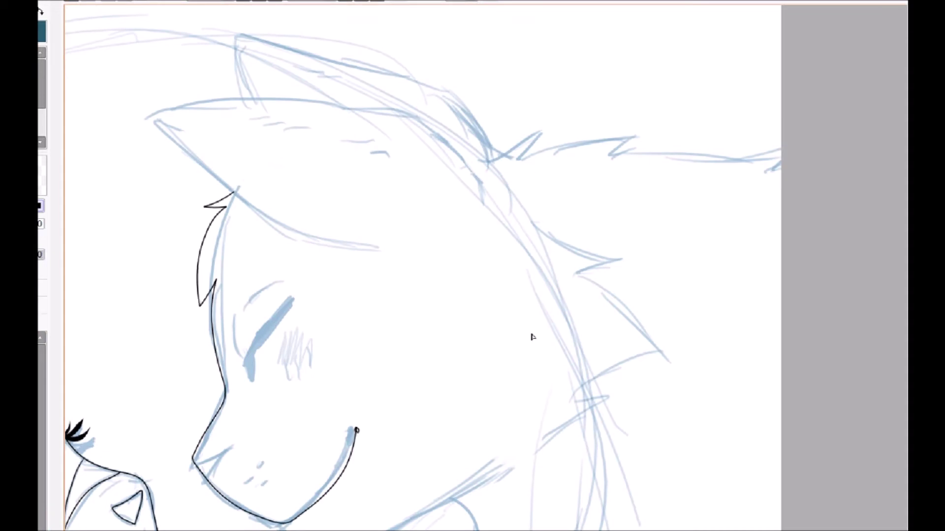
scroll(213, 175, down, 3)
drag(226, 410, 291, 442)
scroll(291, 441, down, 1)
scroll(204, 451, up, 2)
drag(190, 240, 252, 209)
drag(252, 210, 214, 276)
mouse_move(364, 366)
mouse_down()
mouse_move(441, 289)
mouse_move(499, 176)
mouse_move(623, 335)
mouse_up()
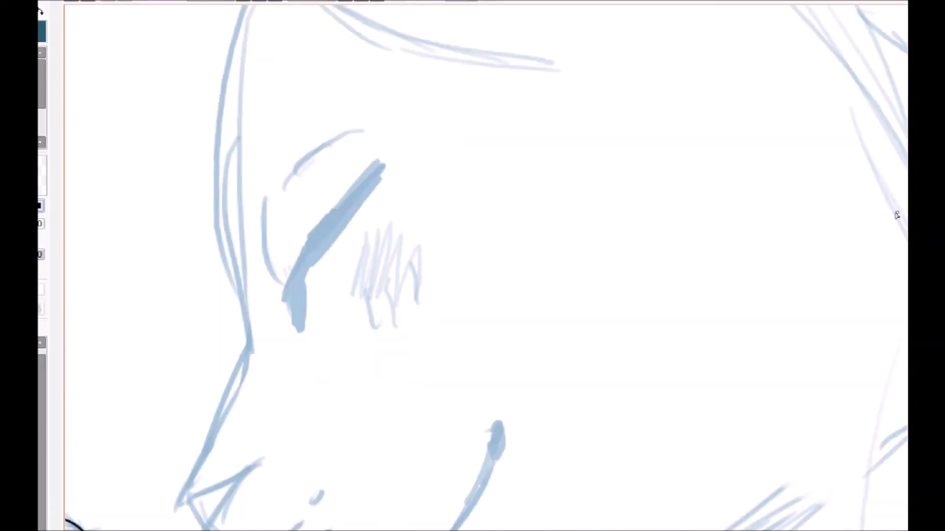
key(ctrl+minus)
key(ctrl+z)
- Ink the right animal's face profile from forehead to muzzle, with the smile and the chin and jawline
drag(341, 62, 330, 323)
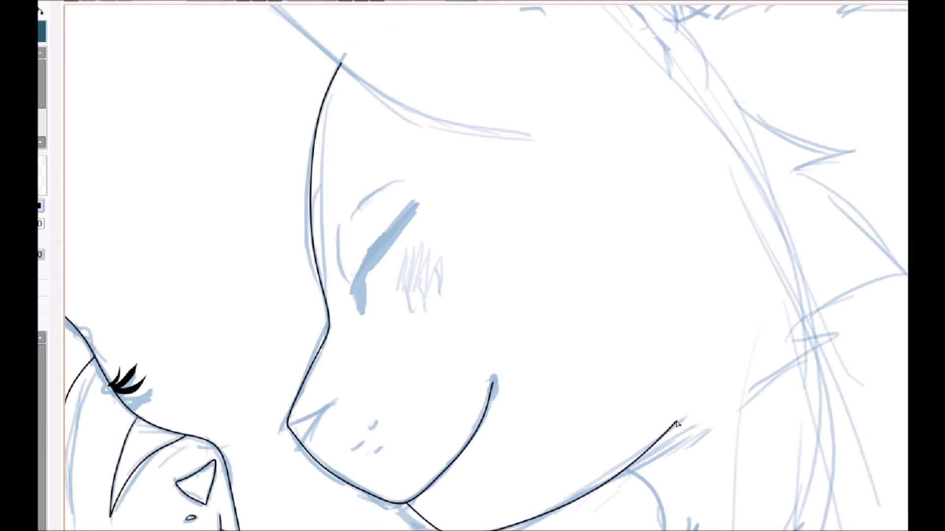
drag(664, 424, 687, 422)
- Ink the outlines of the right animal's near and far ears
scroll(687, 422, down, 3)
scroll(666, 315, up, 6)
mouse_move(663, 318)
mouse_down()
mouse_move(237, 221)
mouse_move(237, 239)
mouse_move(498, 401)
mouse_move(520, 399)
mouse_up()
drag(677, 280, 345, 114)
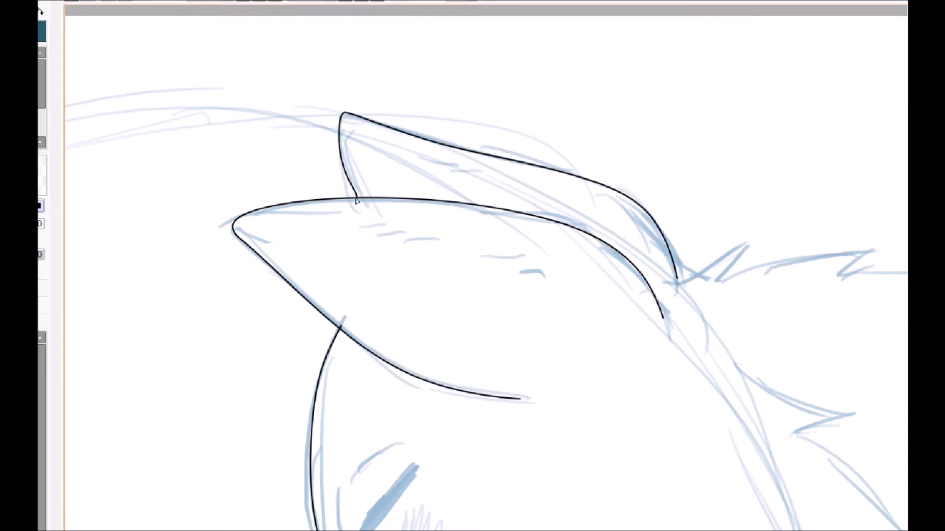
- Ink the right animal's tufted throat and chest line and the outline of its front leg
scroll(469, 278, down, 10)
drag(502, 119, 593, 334)
key(ctrl+z)
mouse_move(441, 42)
mouse_down()
mouse_move(592, 323)
mouse_move(701, 449)
mouse_up()
scroll(702, 449, down, 6)
drag(634, 89, 680, 497)
scroll(486, 268, down, 5)
drag(543, 199, 578, 352)
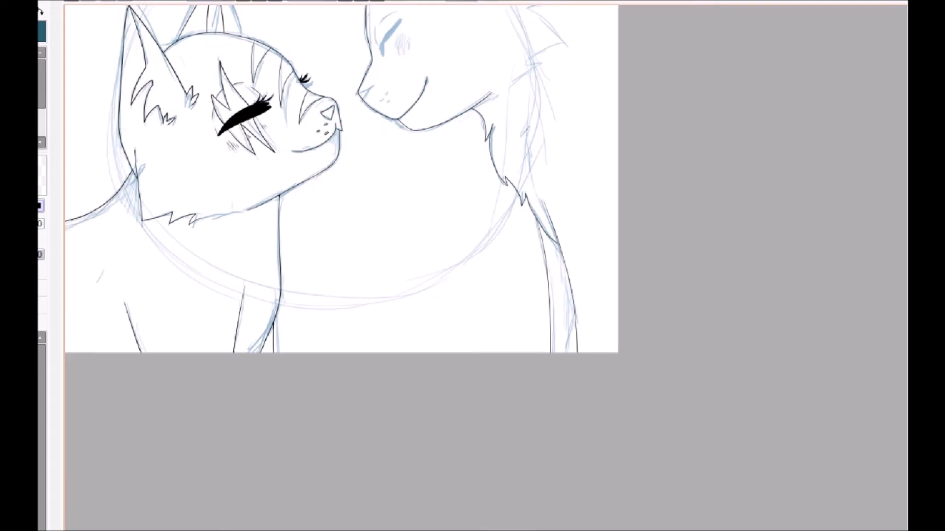
- Ink the right animal's pointed cheek fur and the tufted line along its neck and back
drag(407, 99, 293, 324)
scroll(485, 268, up, 4)
drag(274, 133, 364, 172)
mouse_move(325, 185)
mouse_down()
mouse_move(331, 310)
mouse_move(281, 356)
mouse_up()
key(minus)
drag(210, 326, 455, 182)
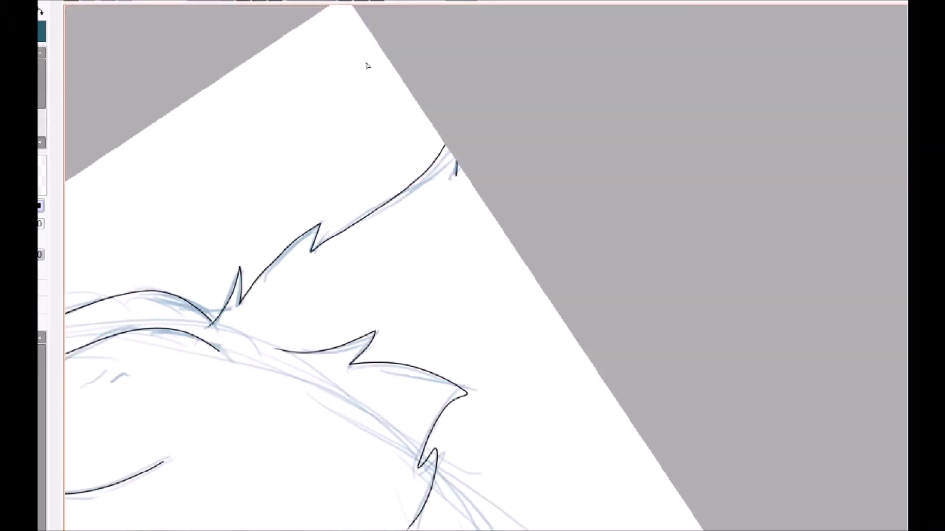
key(ctrl+at)
- Ink short fur ticks inside the right animal's ears
scroll(486, 268, down, 2)
scroll(486, 269, up, 3)
scroll(486, 268, down, 2)
drag(260, 127, 273, 125)
drag(292, 136, 308, 133)
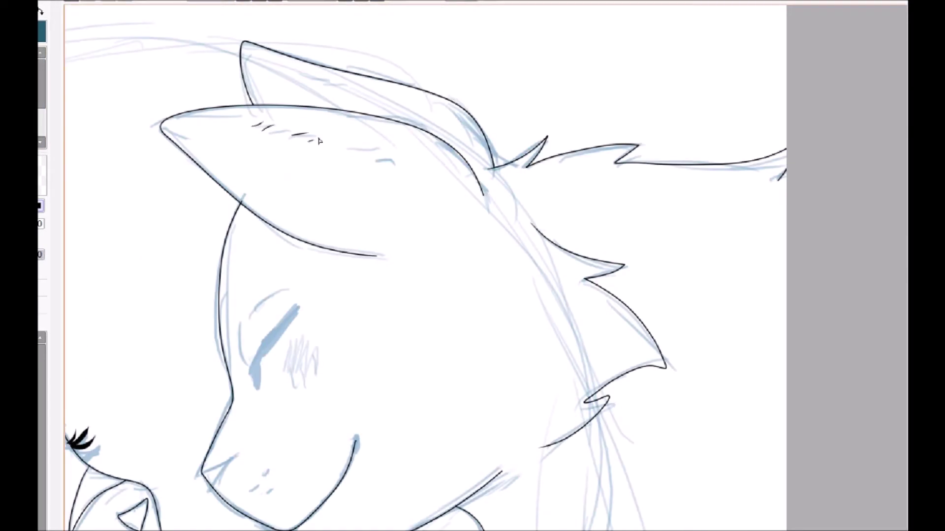
key(ctrl+z)
scroll(485, 268, up, 3)
mouse_move(439, 199)
mouse_down()
mouse_move(530, 41)
mouse_move(439, 199)
mouse_up()
- Ink the thin crease arcs in front of and above the right animal's closed eye
drag(873, 26, 873, 209)
drag(399, 264, 424, 347)
drag(419, 245, 497, 201)
scroll(485, 268, down, 1)
scroll(486, 268, up, 2)
- Ink the right animal's nose and whisker marks, and hatch the blush lines on its cheek
drag(215, 169, 282, 128)
drag(282, 129, 239, 202)
drag(337, 212, 328, 220)
scroll(485, 268, down, 2)
drag(460, 59, 462, 100)
mouse_move(476, 46)
mouse_down()
mouse_move(478, 94)
mouse_move(491, 87)
mouse_up()
drag(497, 46, 500, 90)
scroll(486, 269, down, 4)
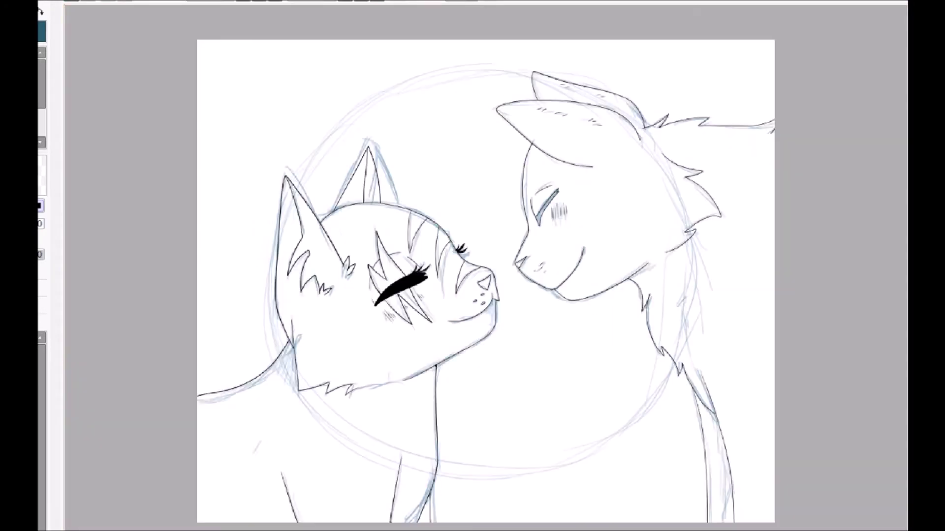
- Fill the right animal's closed eyelid black and lay a light grey base colour on both animals
scroll(486, 268, up, 3)
click(614, 118)
key(ctrl+f)
scroll(473, 266, down, 3)
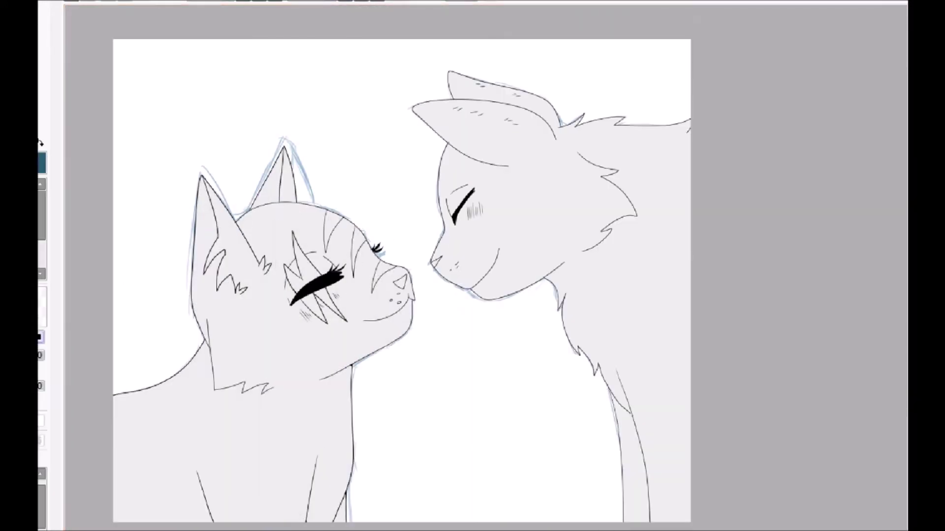
- Paint an orange patch on the left animal's back, a small oval spot beside it and a heart on its chest
mouse_move(115, 440)
mouse_down()
mouse_move(177, 416)
mouse_move(173, 395)
mouse_up()
drag(201, 368, 190, 443)
key(ctrl+z)
mouse_move(202, 404)
mouse_down()
mouse_move(196, 435)
mouse_move(204, 407)
mouse_up()
drag(115, 455, 119, 507)
key(ctrl+z)
key(ctrl+z)
mouse_move(262, 495)
mouse_down()
mouse_move(237, 465)
mouse_move(257, 462)
mouse_up()
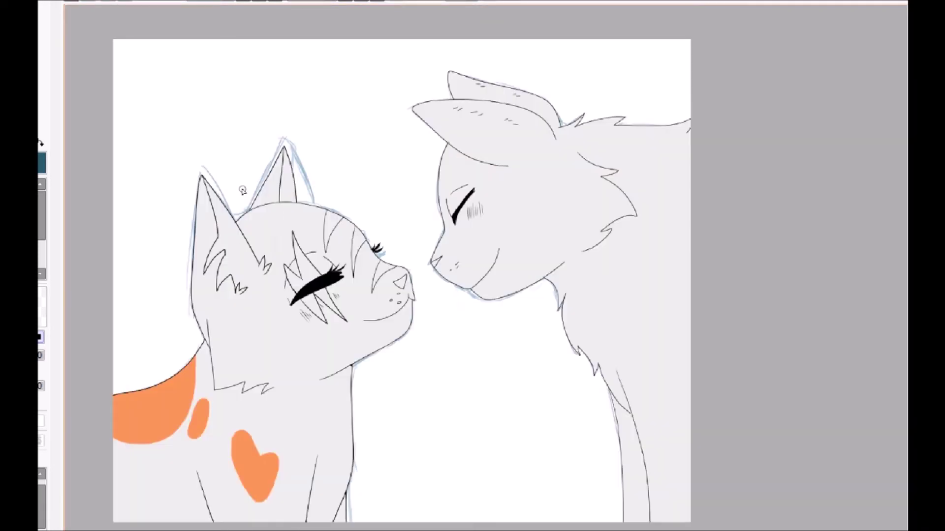
mouse_move(244, 216)
mouse_down()
mouse_move(276, 157)
mouse_move(320, 276)
mouse_move(394, 265)
mouse_move(335, 216)
mouse_move(344, 314)
mouse_move(404, 295)
mouse_move(364, 324)
mouse_move(347, 352)
mouse_up()
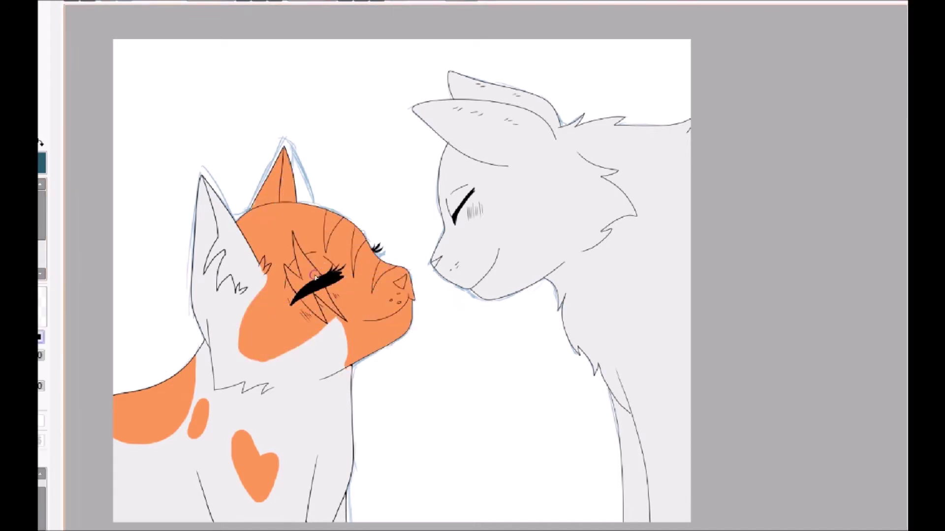
drag(246, 373, 292, 345)
key(ctrl+z)
key(ctrl+z)
scroll(280, 302, left, 2)
mouse_move(399, 375)
mouse_down()
mouse_move(430, 327)
mouse_move(326, 355)
mouse_up()
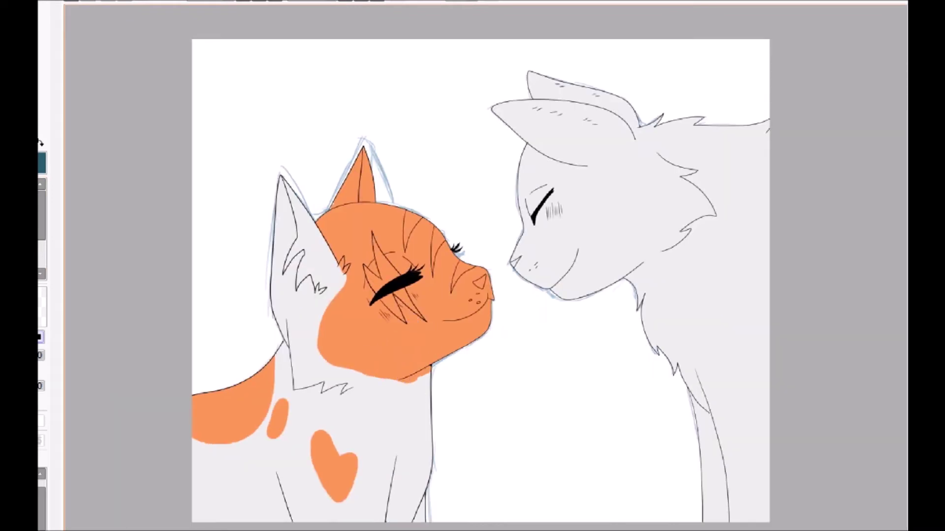
key(ctrl+z)
key(ctrl+z)
key(ctrl+z)
key(ctrl+z)
key(ctrl+z)
- Paint the left animal's head and muzzle orange, leaving the cheek and the area around the eye pale
mouse_move(345, 263)
mouse_down()
mouse_move(403, 373)
mouse_move(487, 324)
mouse_up()
mouse_move(446, 283)
mouse_down()
mouse_move(419, 241)
mouse_move(334, 261)
mouse_move(283, 305)
mouse_move(355, 246)
mouse_move(413, 369)
mouse_move(432, 327)
mouse_up()
- Paint darker orange stripes on the left animal's back patch and on the heart on its chest
scroll(428, 231, left, 2)
drag(277, 391, 284, 427)
drag(292, 385, 297, 407)
scroll(339, 410, up, 3)
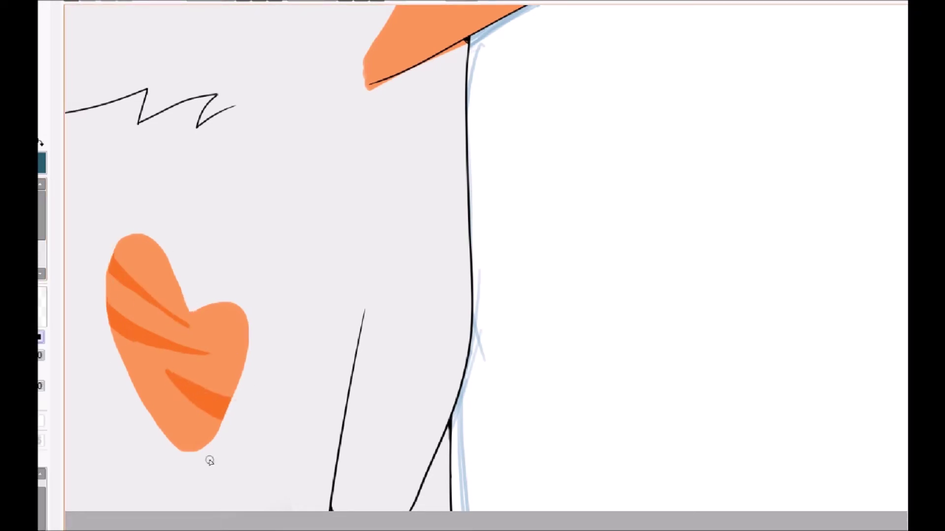
- Clean up the orange spilling below the left animal's jawline and paint darker orange stripes on its ears
drag(365, 91, 468, 48)
scroll(207, 9, down, 4)
drag(906, 255, 905, 206)
drag(287, 183, 296, 183)
drag(284, 225, 307, 235)
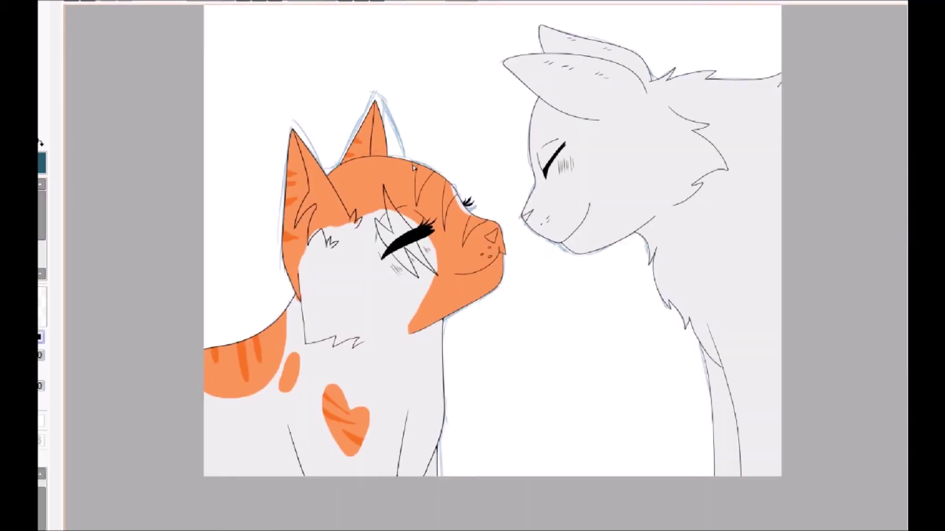
- Paint a darker orange band across the top of the left animal's head and clear the orange along its nose bridge
scroll(405, 160, up, 4)
mouse_move(215, 136)
mouse_down()
mouse_move(295, 167)
mouse_move(147, 187)
mouse_move(274, 154)
mouse_move(256, 163)
mouse_move(319, 190)
mouse_up()
drag(453, 269, 419, 206)
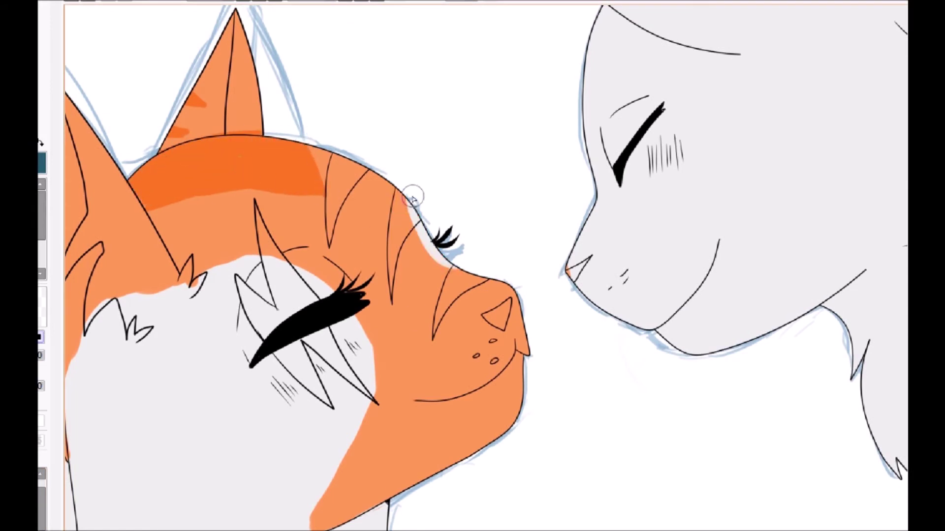